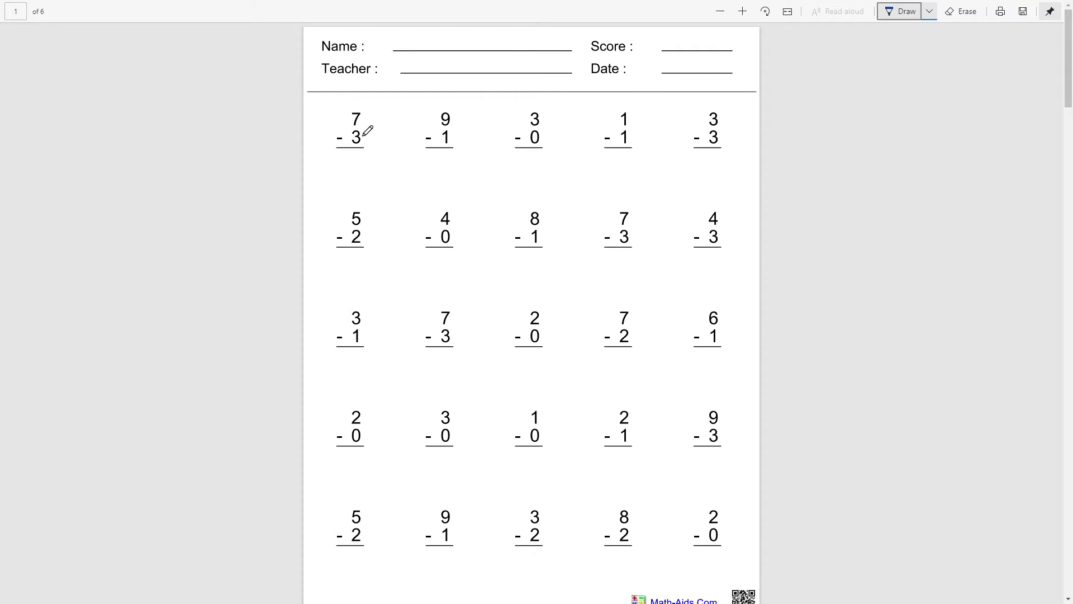
# Step: Ink backward-counting hops and answers 4 for 7 − 3 and 8 for 9 − 1
pyautogui.moveTo(365, 134)
pyautogui.mouseDown()
pyautogui.moveTo(382, 120)
pyautogui.moveTo(431, 129)
pyautogui.mouseUp()
pyautogui.moveTo(355, 111); pyautogui.dragTo(428, 120)
pyautogui.moveTo(356, 153); pyautogui.dragTo(362, 165)
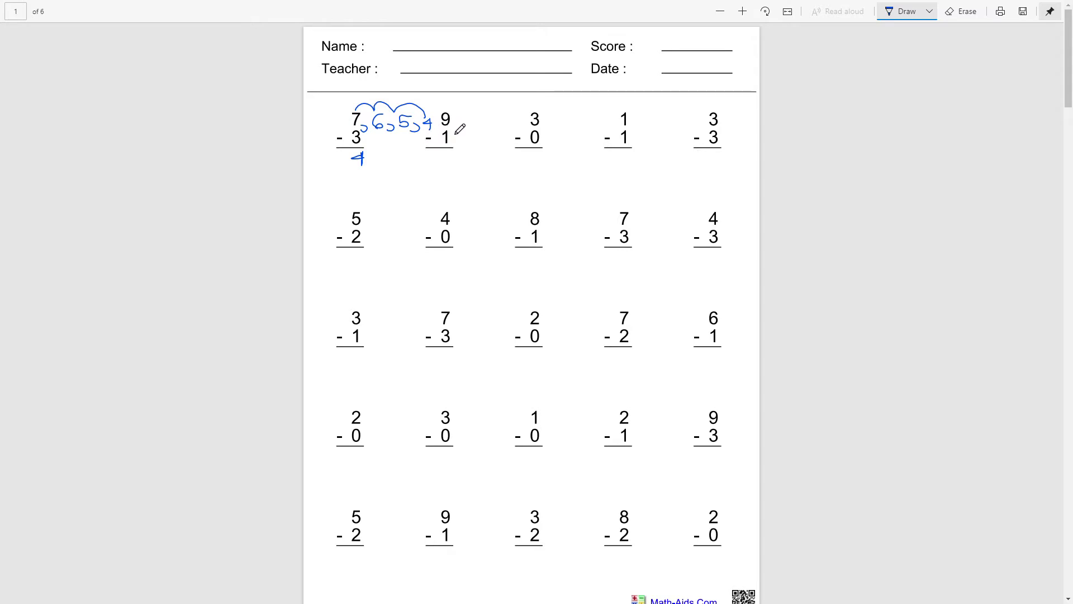
pyautogui.moveTo(450, 124)
pyautogui.mouseDown()
pyautogui.moveTo(469, 129)
pyautogui.moveTo(473, 119)
pyautogui.mouseUp()
pyautogui.moveTo(448, 159)
pyautogui.mouseDown()
pyautogui.moveTo(445, 176)
pyautogui.moveTo(451, 159)
pyautogui.mouseUp()
# Step: Write 3 under 3 − 0, then 0 under 1 − 1 and 3 − 3 with their hops
pyautogui.moveTo(530, 153)
pyautogui.mouseDown()
pyautogui.moveTo(540, 162)
pyautogui.moveTo(529, 168)
pyautogui.mouseUp()
pyautogui.moveTo(627, 125)
pyautogui.mouseDown()
pyautogui.moveTo(642, 128)
pyautogui.moveTo(646, 116)
pyautogui.mouseUp()
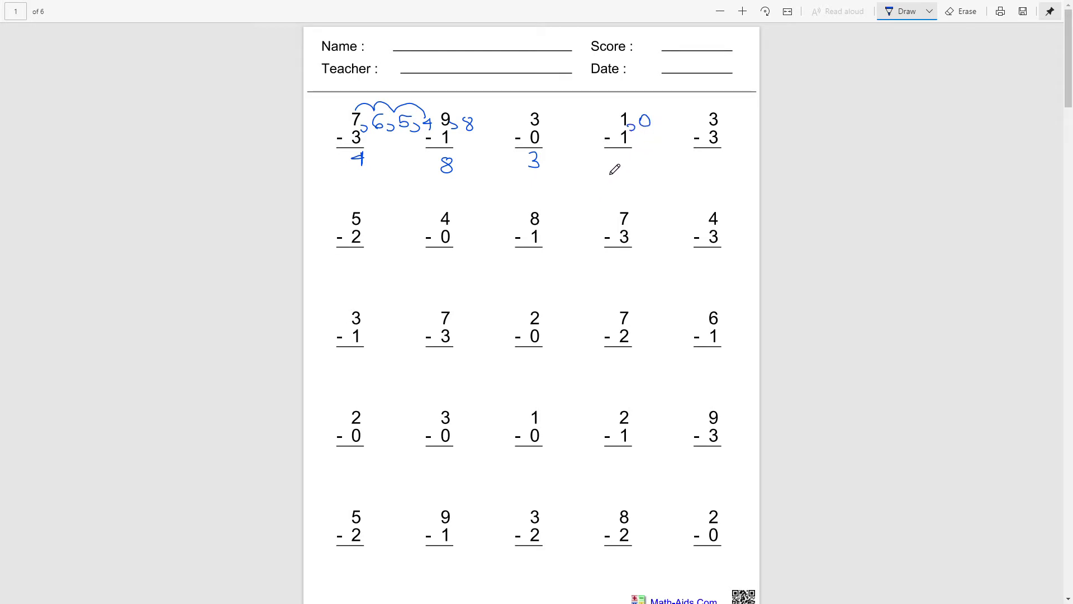
pyautogui.moveTo(630, 152); pyautogui.dragTo(629, 154)
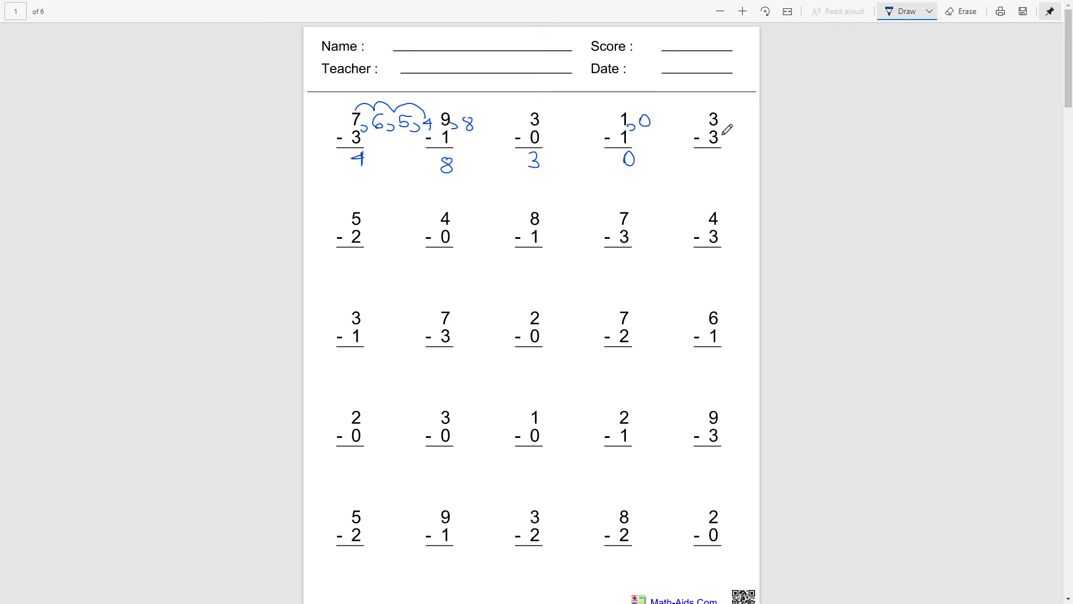
pyautogui.moveTo(720, 127)
pyautogui.mouseDown()
pyautogui.moveTo(731, 118)
pyautogui.moveTo(753, 130)
pyautogui.moveTo(715, 160)
pyautogui.mouseUp()
pyautogui.moveTo(712, 114); pyautogui.dragTo(753, 134)
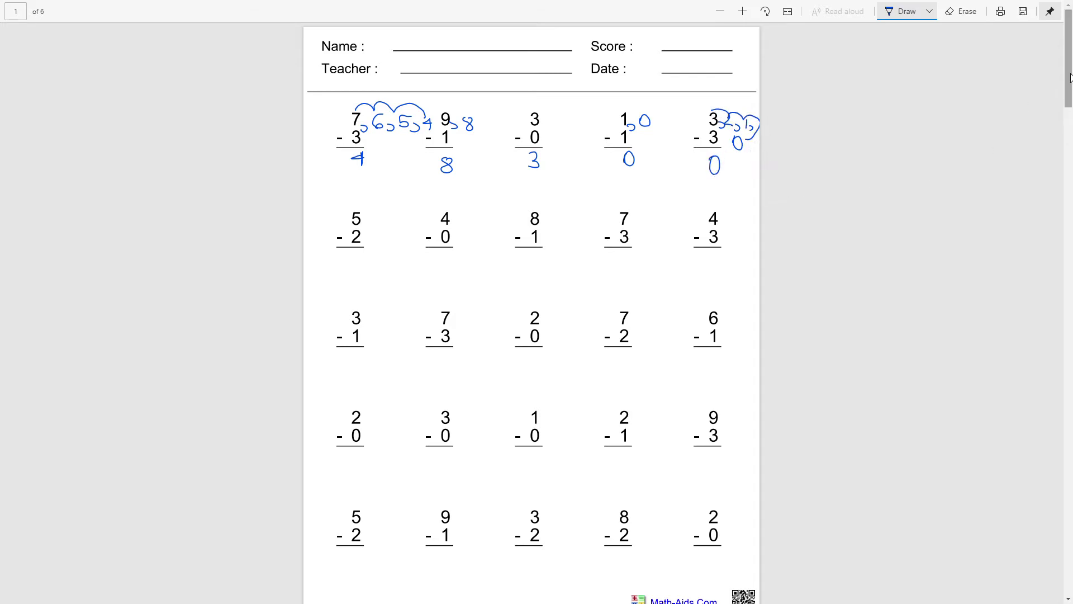
# Step: Scroll down so page 1's lower problem rows are fully visible
pyautogui.scroll(-2, 1065, 77)
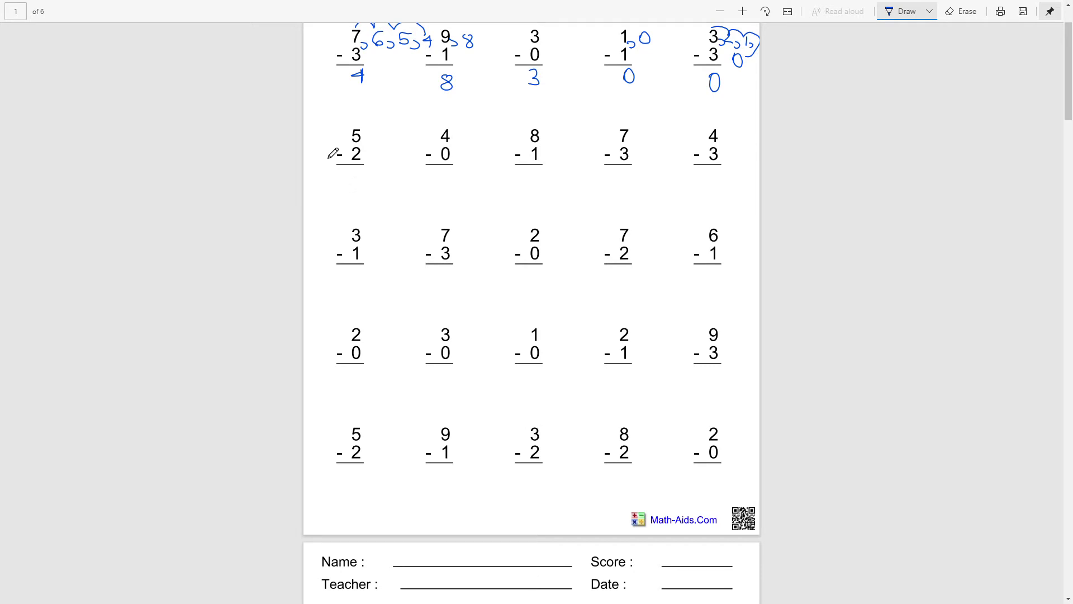
# Step: Write row two's answers: 3 under 5 − 2, 4, 7, 4 and 1
pyautogui.moveTo(351, 170)
pyautogui.mouseDown()
pyautogui.moveTo(360, 168)
pyautogui.moveTo(351, 182)
pyautogui.mouseUp()
pyautogui.moveTo(441, 174); pyautogui.dragTo(451, 185)
pyautogui.moveTo(530, 171)
pyautogui.mouseDown()
pyautogui.moveTo(543, 171)
pyautogui.moveTo(538, 185)
pyautogui.mouseUp()
pyautogui.moveTo(625, 174); pyautogui.dragTo(628, 187)
pyautogui.moveTo(717, 174); pyautogui.dragTo(718, 191)
# Step: Write row three's answers, including 2 under 3 − 1, 4 under 7 − 3 and 5 under 6 − 1
pyautogui.moveTo(352, 277); pyautogui.dragTo(371, 297)
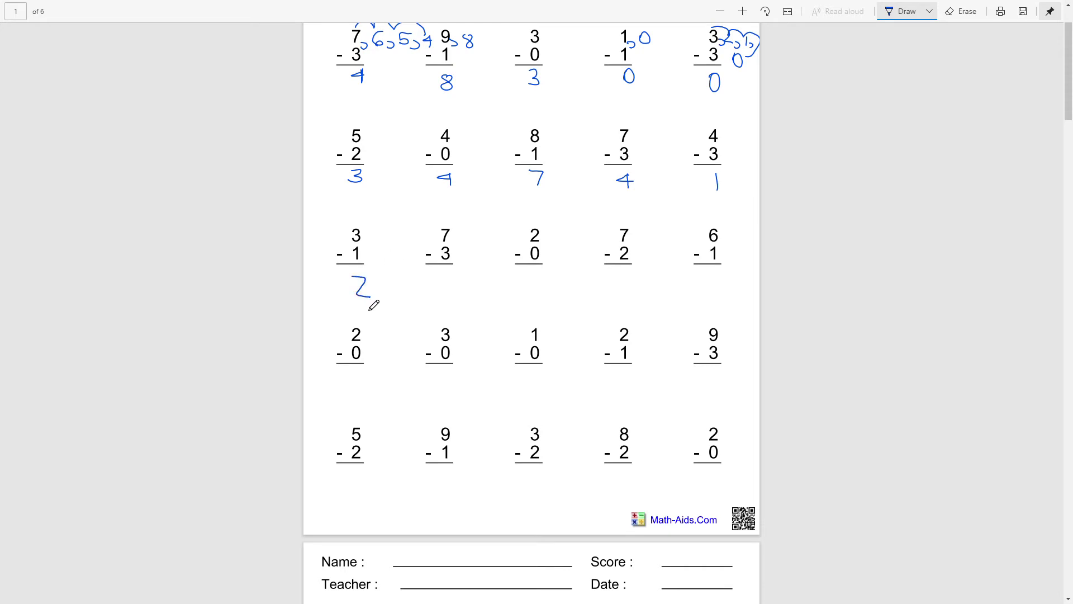
pyautogui.moveTo(447, 274); pyautogui.dragTo(448, 288)
pyautogui.moveTo(533, 274); pyautogui.dragTo(545, 287)
pyautogui.moveTo(636, 269)
pyautogui.mouseDown()
pyautogui.moveTo(642, 283)
pyautogui.moveTo(620, 283)
pyautogui.mouseUp()
pyautogui.moveTo(726, 270); pyautogui.dragTo(707, 287)
# Step: Write row four's answers 2, 3, 1, 1 and 6
pyautogui.click(352, 371)
pyautogui.moveTo(353, 373); pyautogui.dragTo(368, 384)
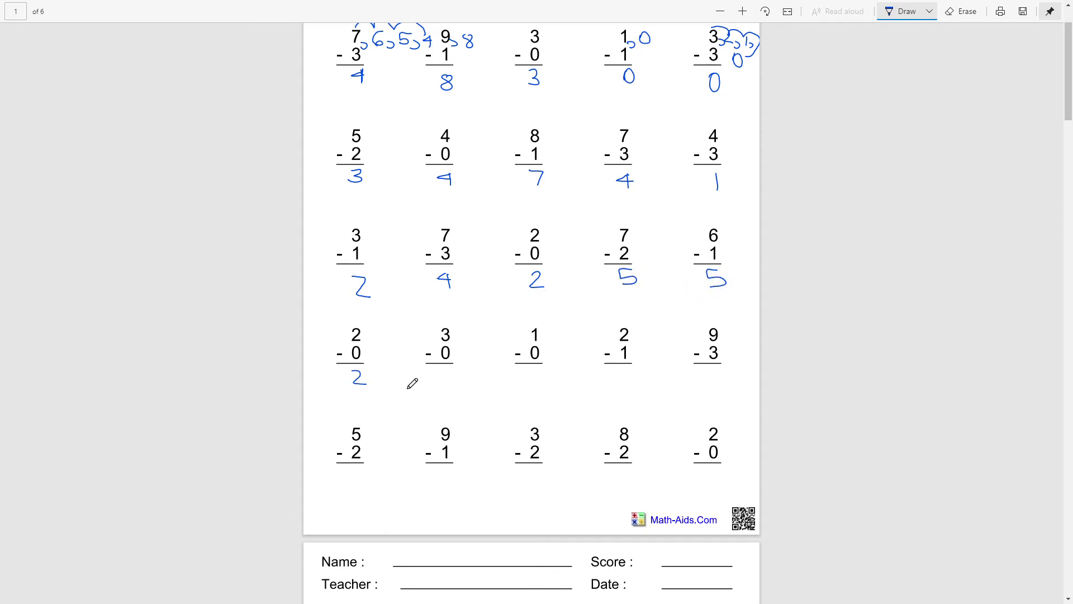
pyautogui.moveTo(441, 372); pyautogui.dragTo(448, 387)
pyautogui.moveTo(536, 373); pyautogui.dragTo(538, 386)
pyautogui.moveTo(630, 377); pyautogui.dragTo(632, 385)
pyautogui.moveTo(717, 369); pyautogui.dragTo(711, 381)
# Step: Write the bottom row's answers 3, 8, 1, 6 and 2
pyautogui.moveTo(353, 472); pyautogui.dragTo(353, 488)
pyautogui.moveTo(453, 471); pyautogui.dragTo(452, 487)
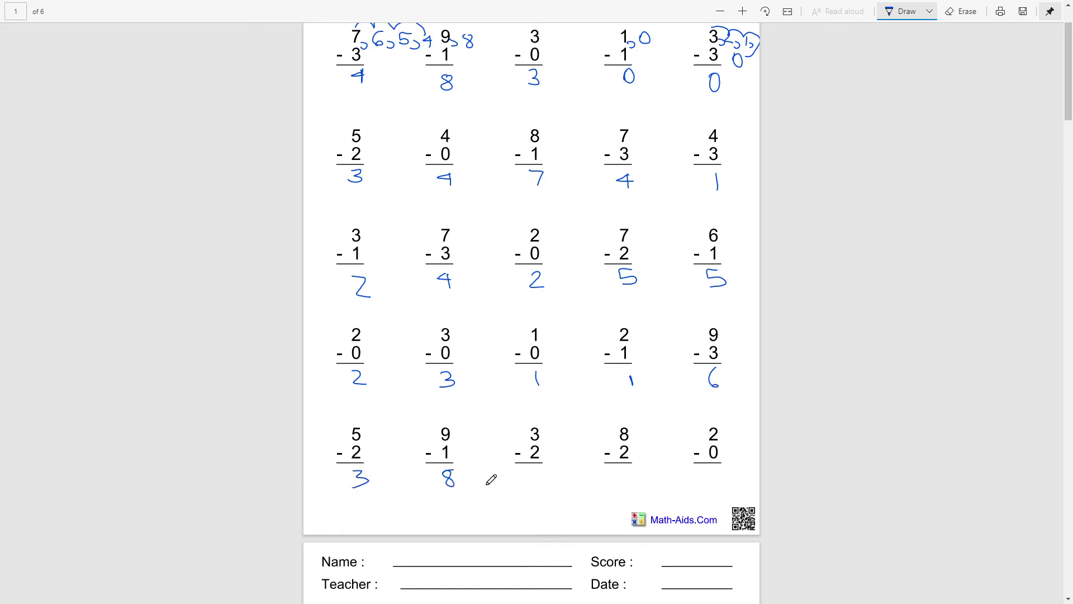
pyautogui.moveTo(535, 474); pyautogui.dragTo(540, 485)
pyautogui.moveTo(626, 467); pyautogui.dragTo(621, 476)
pyautogui.moveTo(706, 472); pyautogui.dragTo(726, 483)
# Step: Drag the scrollbar down until page 2's two-digit problems sit at the top
pyautogui.moveTo(1068, 76); pyautogui.dragTo(1067, 180)
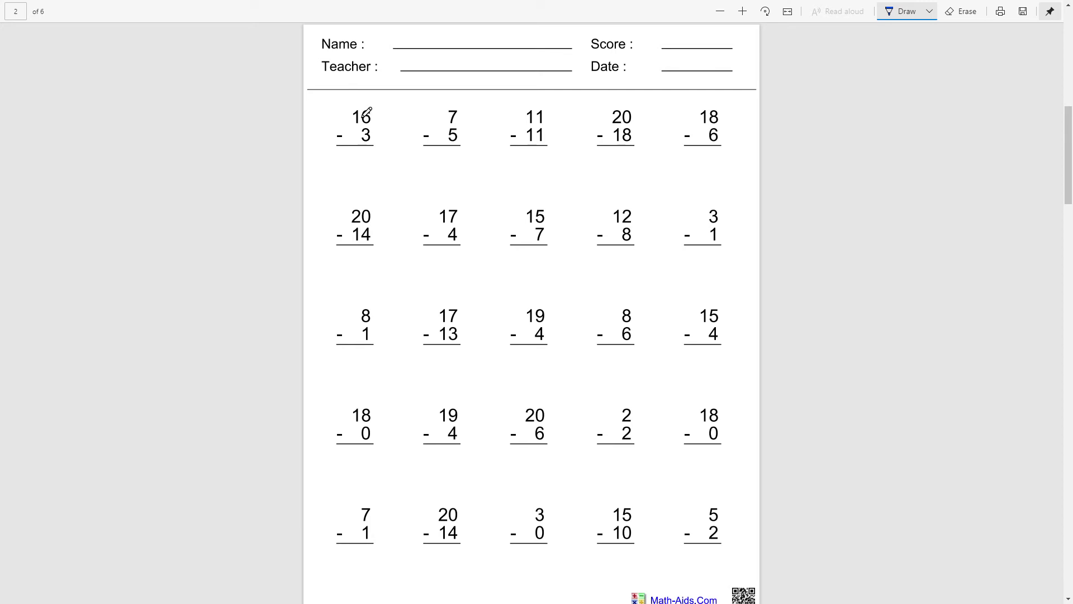
# Step: Draw a blue line between the digits of 16 in 16 − 3 and erase a stray stroke
pyautogui.moveTo(365, 109)
pyautogui.mouseDown()
pyautogui.moveTo(361, 144)
pyautogui.moveTo(382, 129)
pyautogui.mouseUp()
pyautogui.click(961, 11)
pyautogui.moveTo(350, 133); pyautogui.dragTo(351, 137)
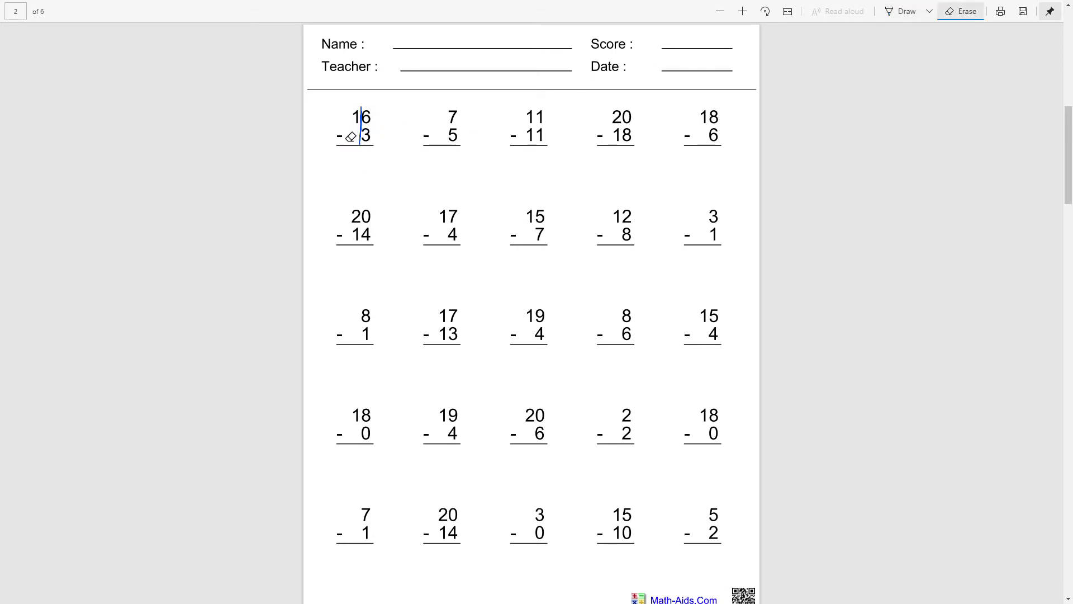
pyautogui.click(897, 11)
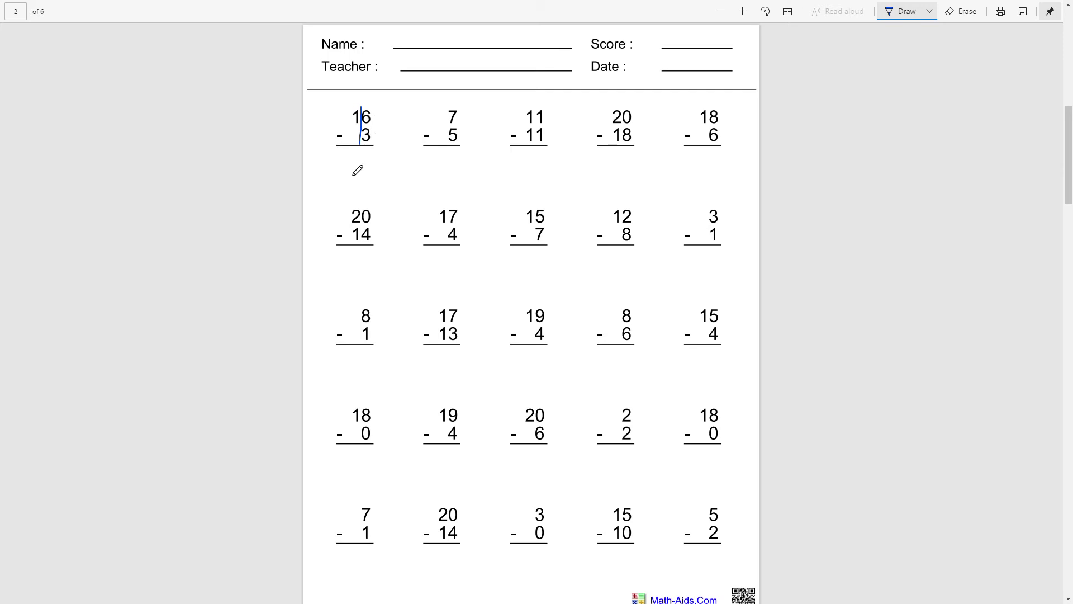
# Step: Ink backward hops 6→5→4→3 beside 16 and the answer 13 under 16 − 3
pyautogui.moveTo(367, 151); pyautogui.dragTo(364, 165)
pyautogui.moveTo(375, 123); pyautogui.dragTo(388, 122)
pyautogui.moveTo(396, 117); pyautogui.dragTo(425, 126)
pyautogui.moveTo(427, 112); pyautogui.dragTo(429, 124)
pyautogui.moveTo(370, 107); pyautogui.dragTo(427, 108)
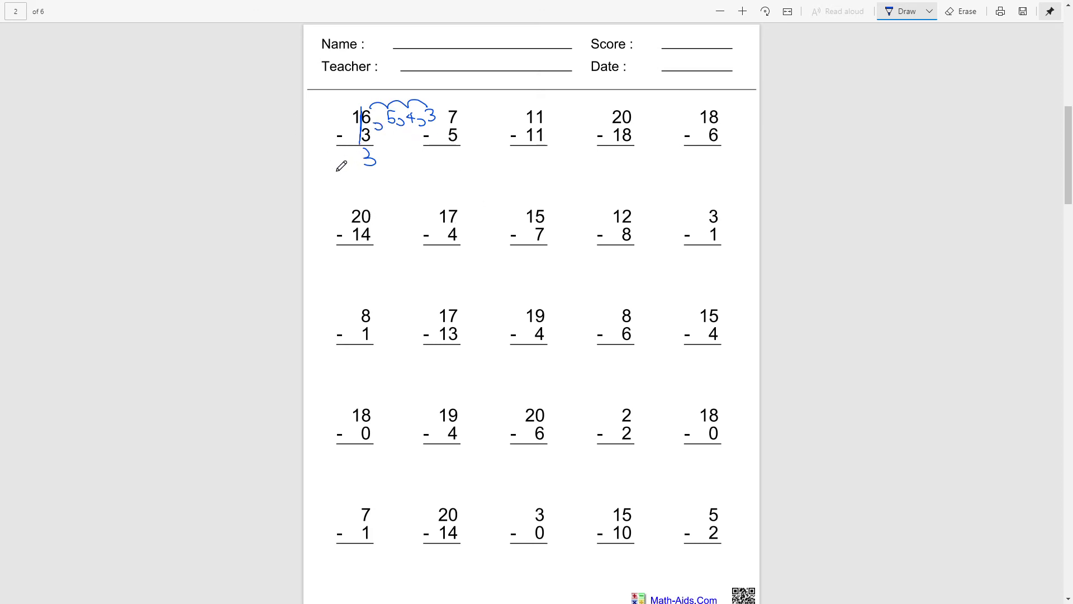
pyautogui.moveTo(361, 101); pyautogui.dragTo(360, 146)
pyautogui.moveTo(356, 140); pyautogui.dragTo(358, 143)
pyautogui.moveTo(353, 154); pyautogui.dragTo(367, 166)
# Step: Split the 20 in 20 − 18, note 1 and 10 beside it, and write 02 below
pyautogui.moveTo(625, 135); pyautogui.dragTo(622, 105)
pyautogui.moveTo(601, 110); pyautogui.dragTo(602, 119)
pyautogui.moveTo(630, 111)
pyautogui.mouseDown()
pyautogui.moveTo(635, 124)
pyautogui.moveTo(654, 110)
pyautogui.mouseUp()
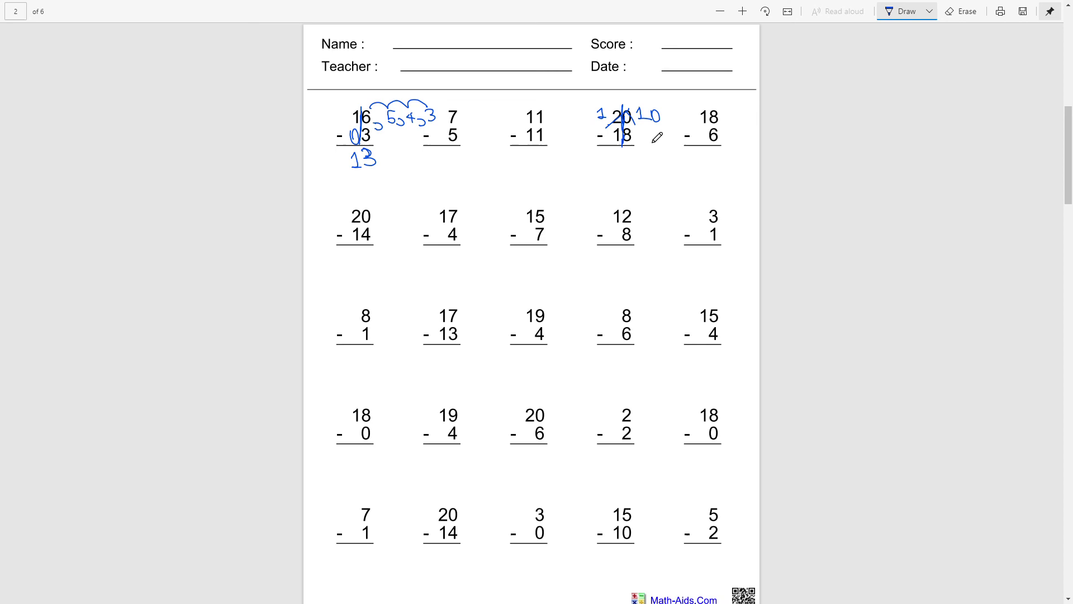
pyautogui.click(663, 119)
pyautogui.moveTo(626, 157); pyautogui.dragTo(638, 170)
pyautogui.moveTo(615, 158); pyautogui.dragTo(615, 160)
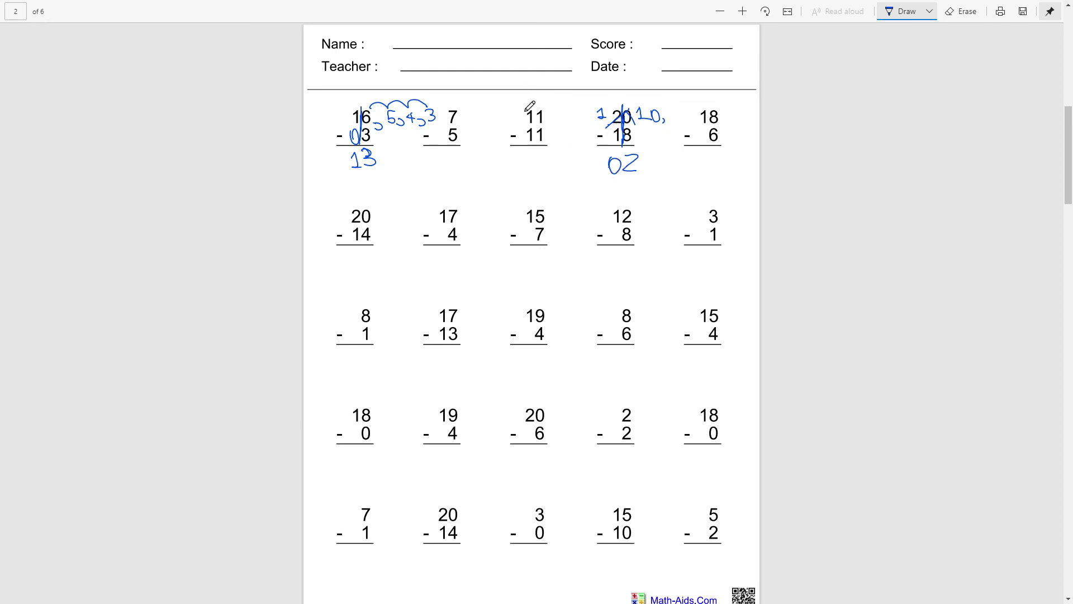